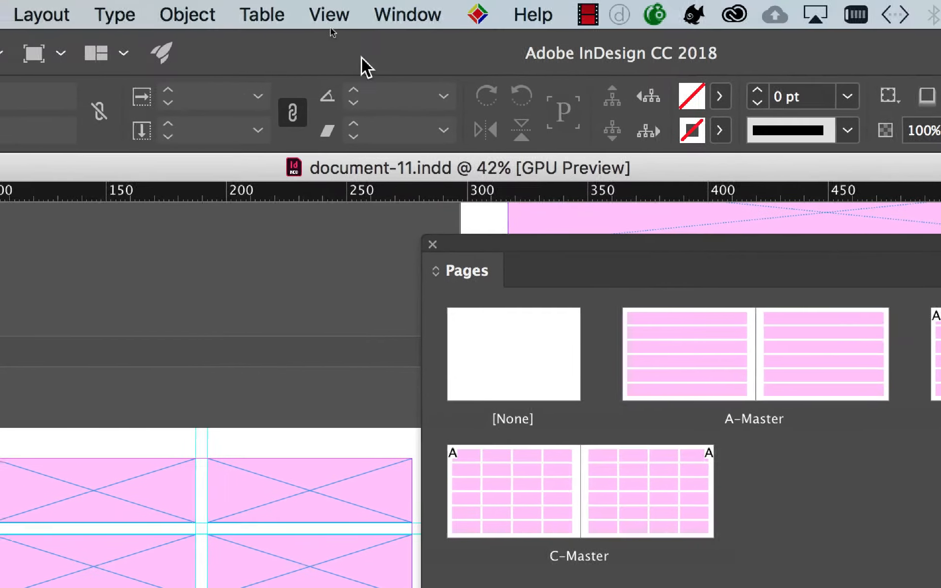
Show the Pages panel and examine the A-Master, B-Master and C-Master spreads.
left_click(370, 15)
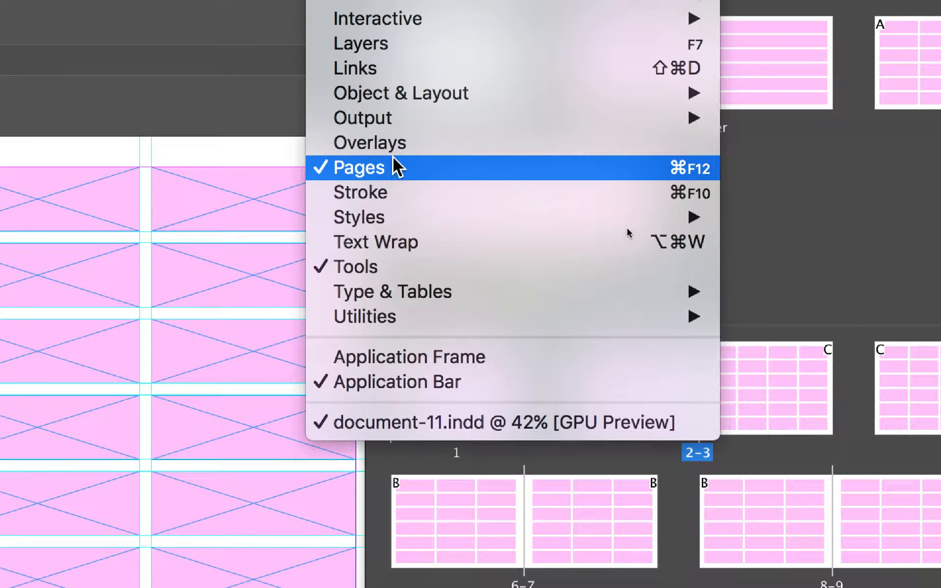
left_click(395, 168)
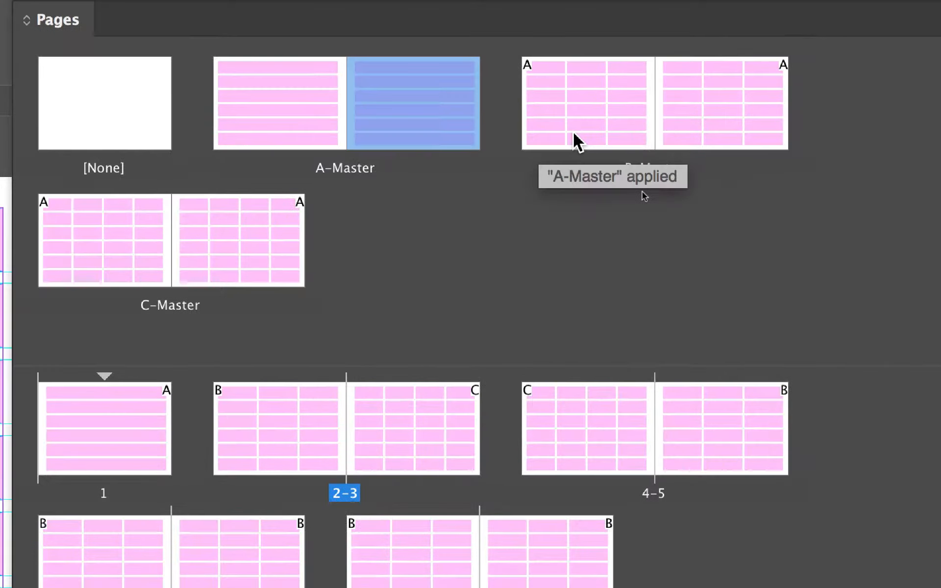
left_click(615, 129)
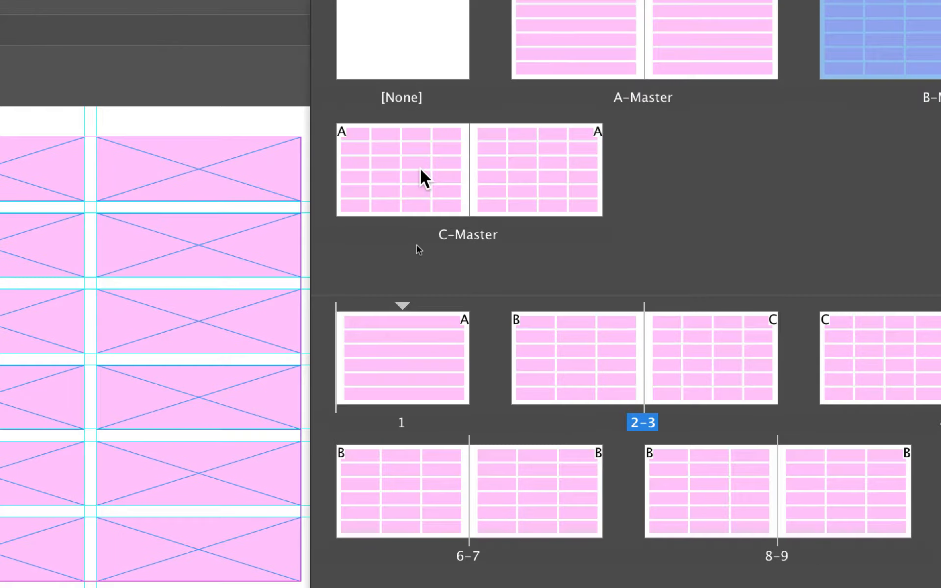
left_click(421, 171)
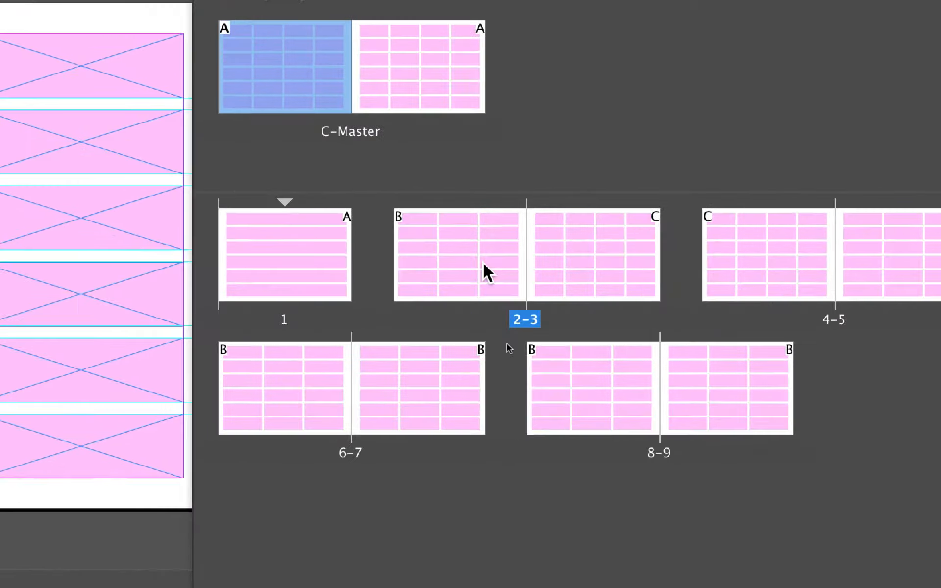
Select document pages 2 and 3 in turn to check which master each one uses.
left_click(346, 247)
left_click(422, 247)
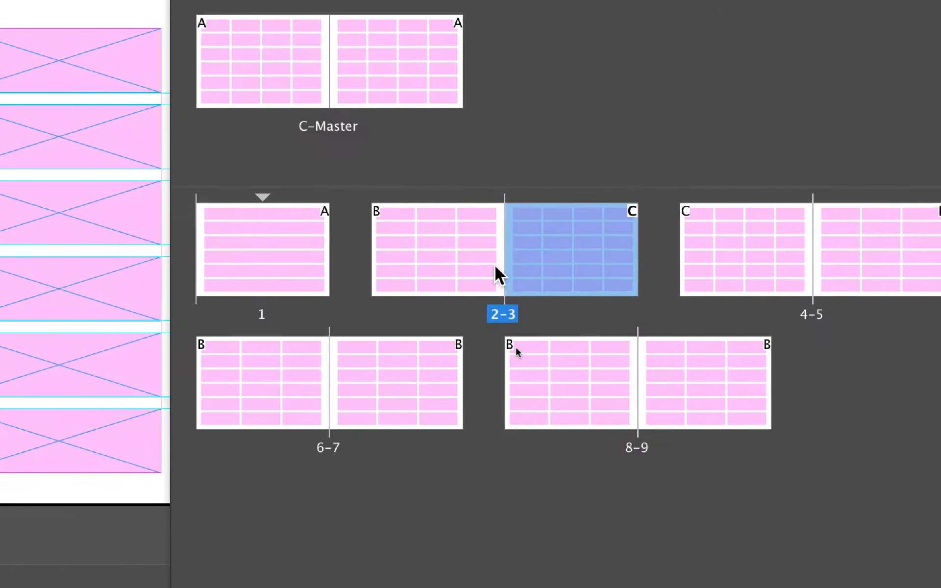
left_click(472, 267)
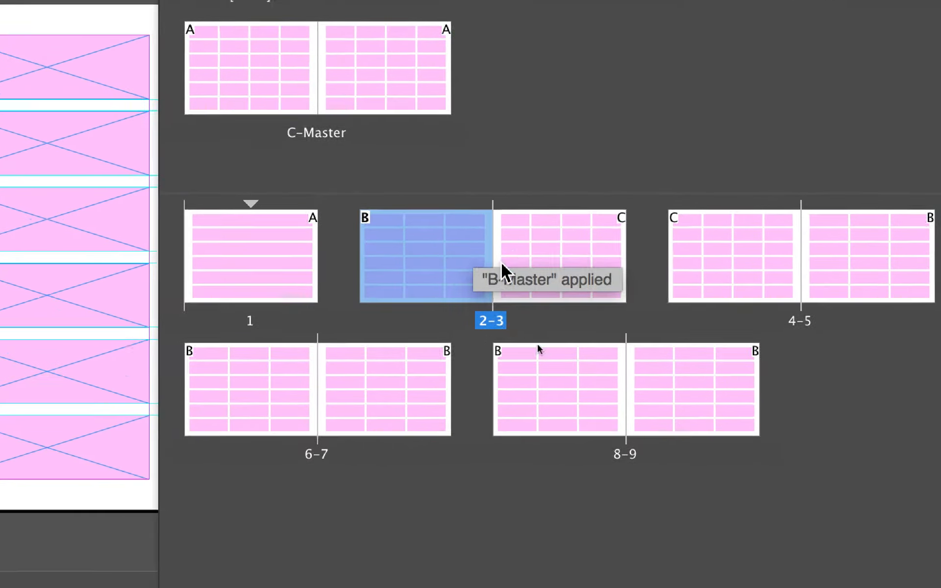
left_click(533, 275)
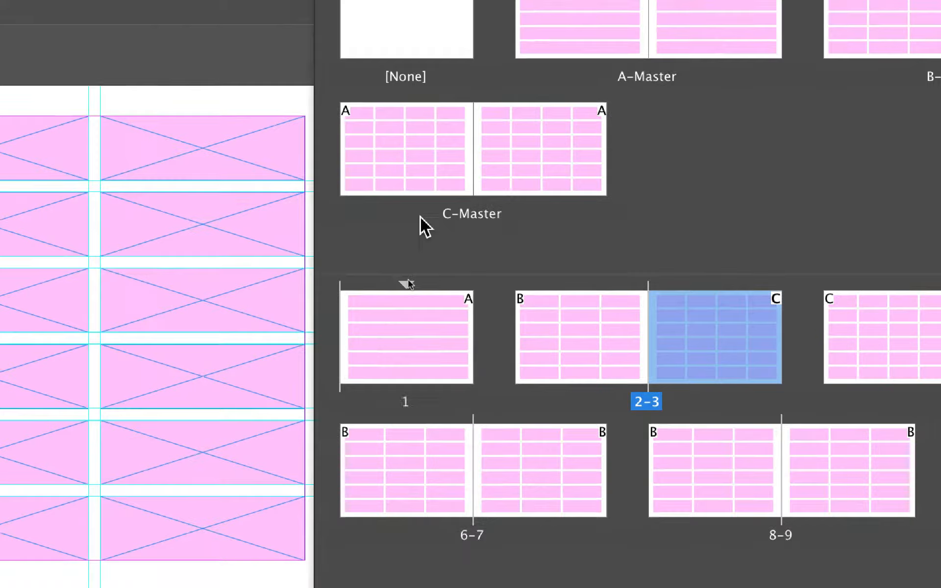
Compare both sides of the C-Master spread with document page 3 by selecting them alternately.
left_click(269, 189)
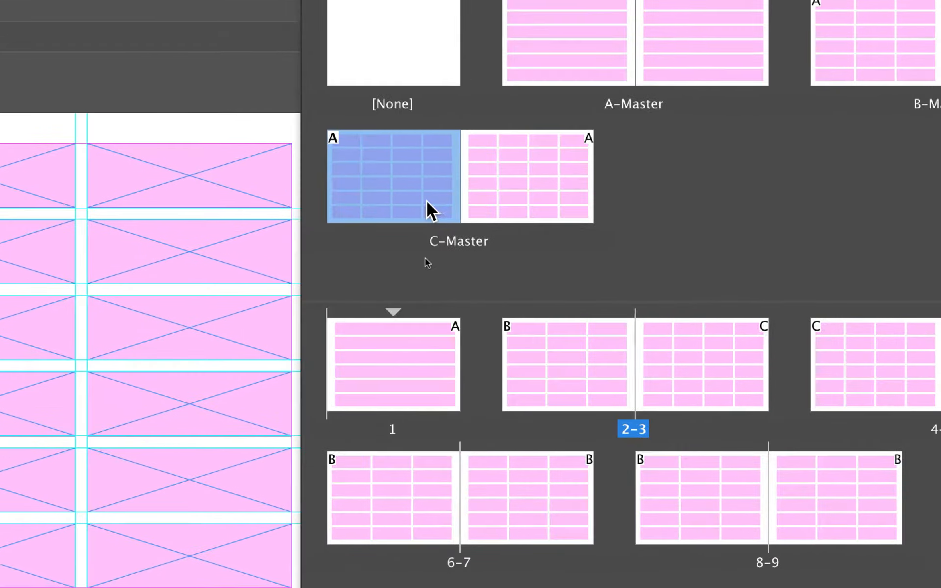
left_click(402, 185)
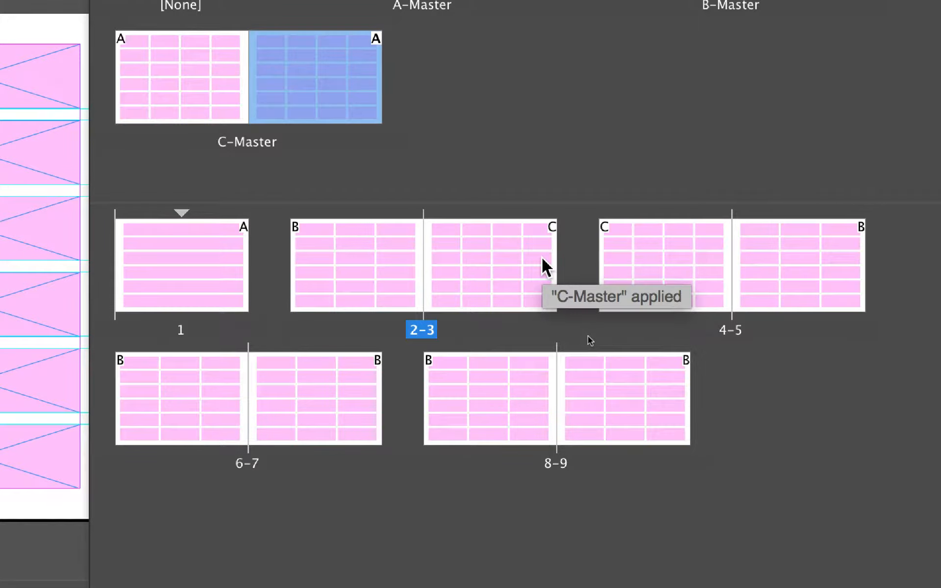
left_click(542, 260)
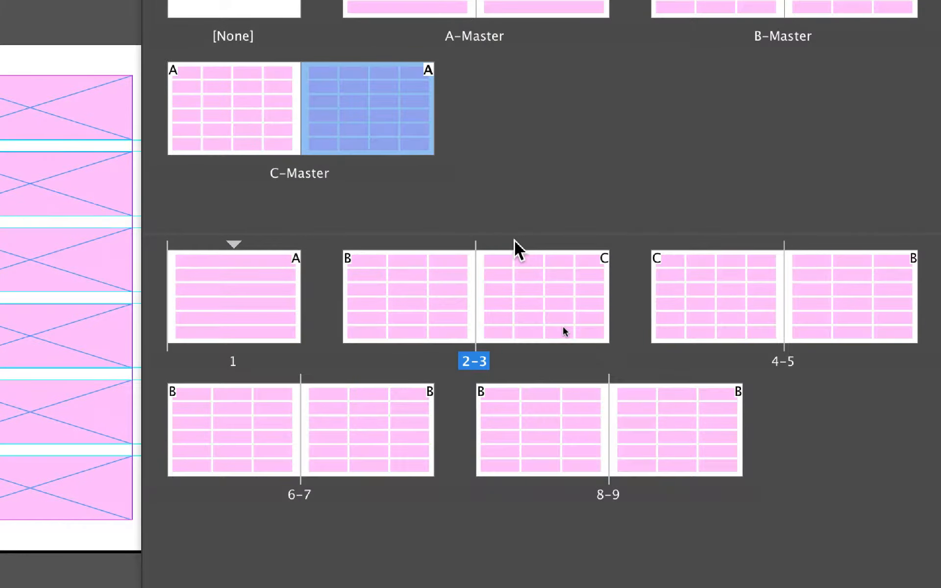
left_click(544, 272)
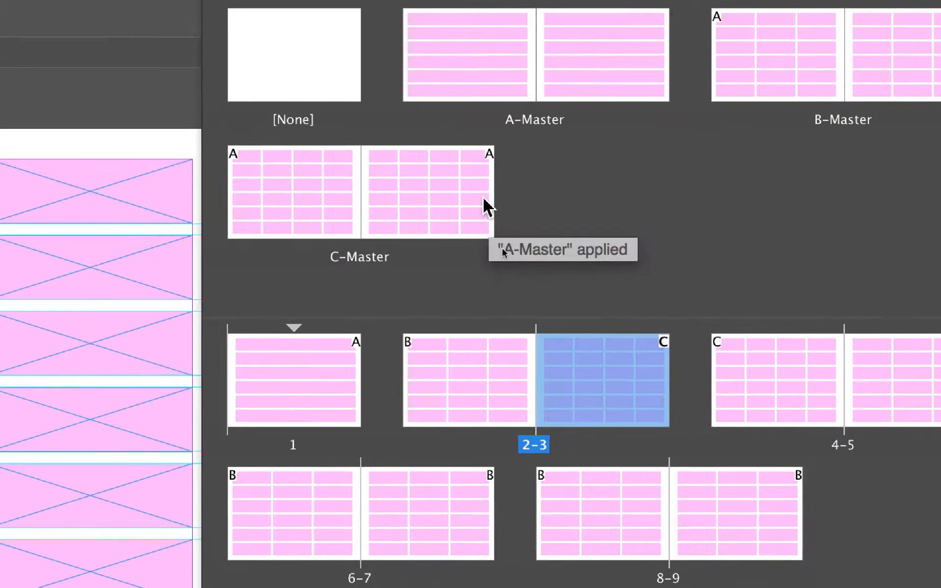
left_click(425, 113)
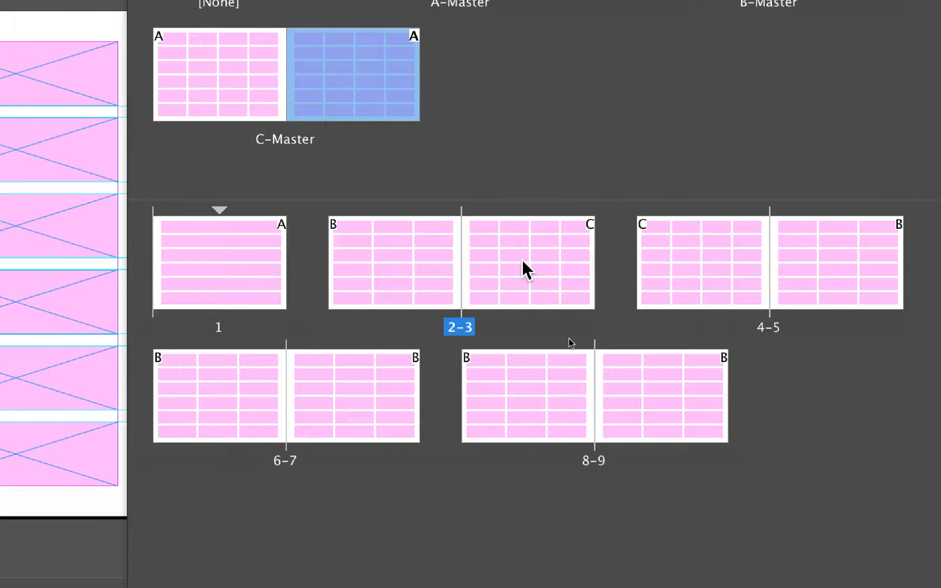
left_click(522, 259)
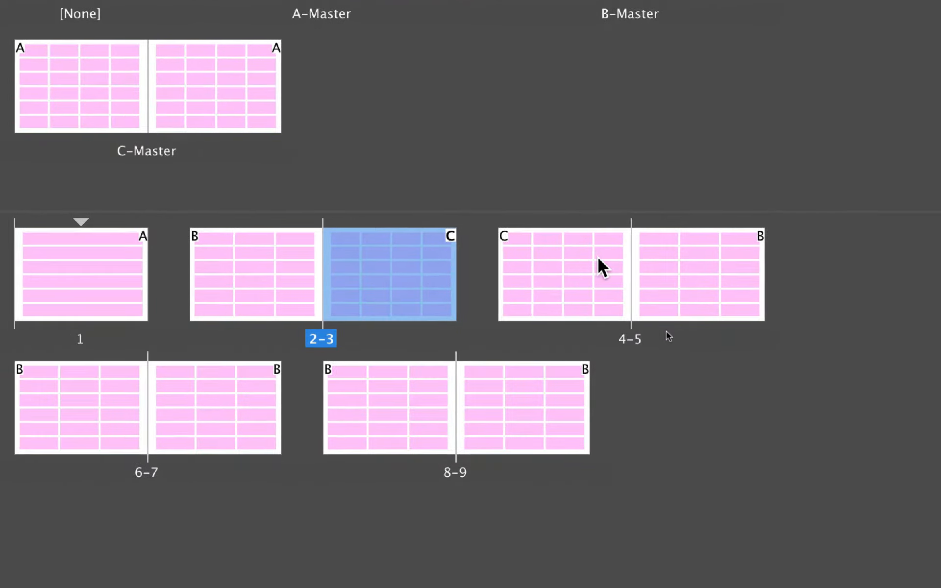
Check which masters are applied to the document spreads from page 4 to page 9.
left_click(597, 258)
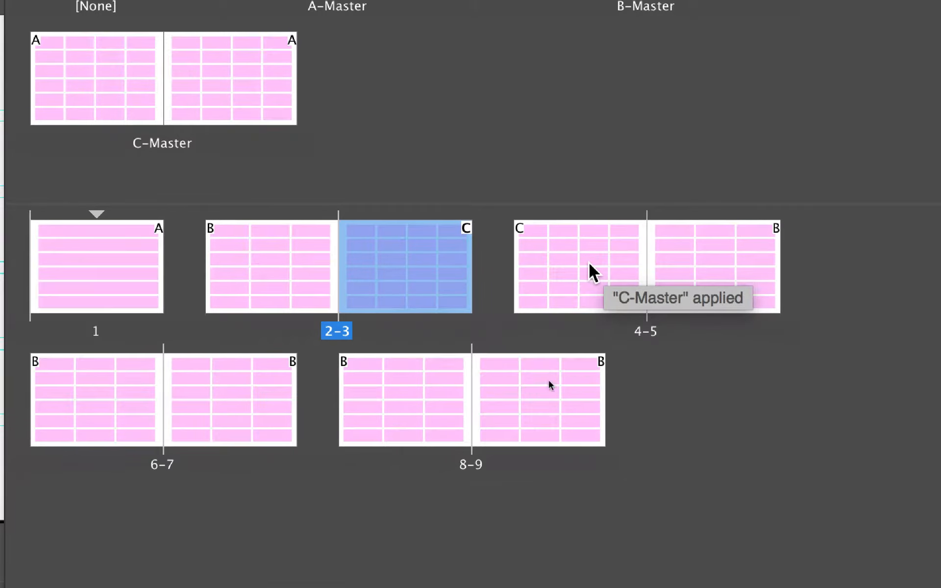
left_click(208, 421)
left_click(547, 439)
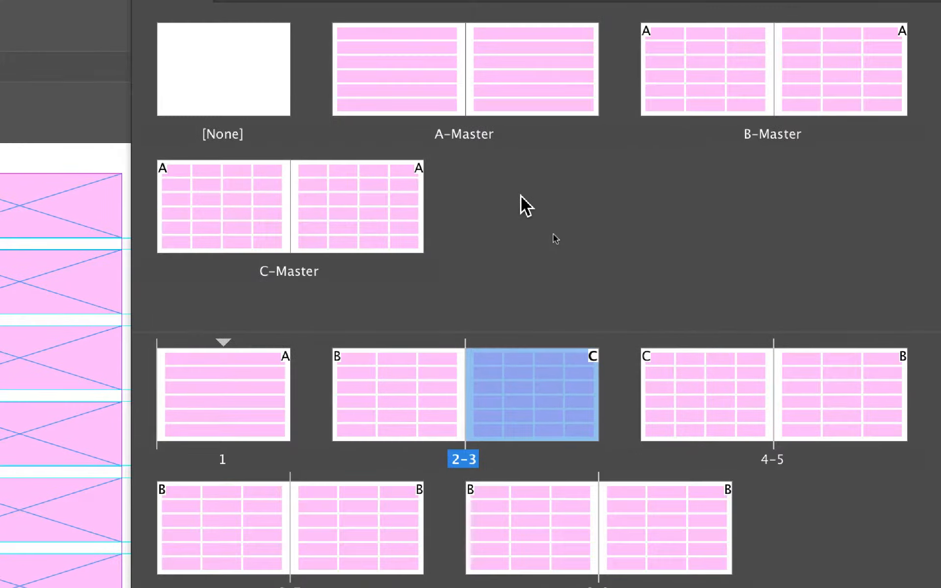
Review the Pages panel options for page and master thumbnail sizes, and leave them without making changes.
left_click(527, 121)
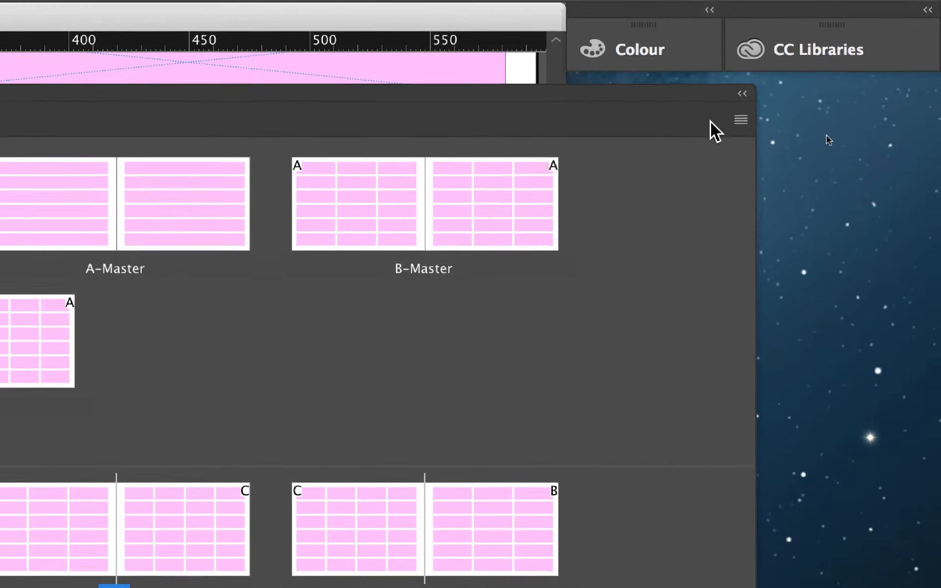
left_click(732, 122)
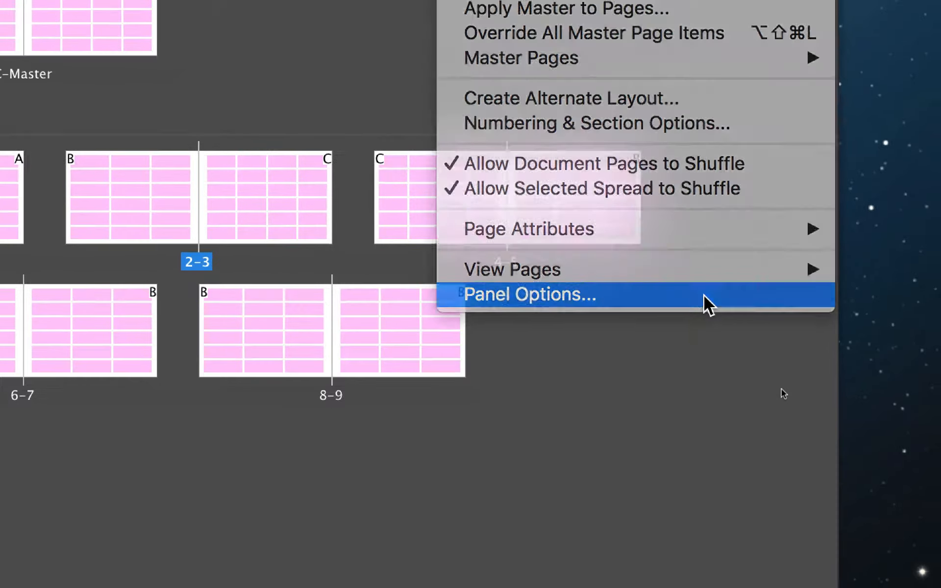
left_click(701, 296)
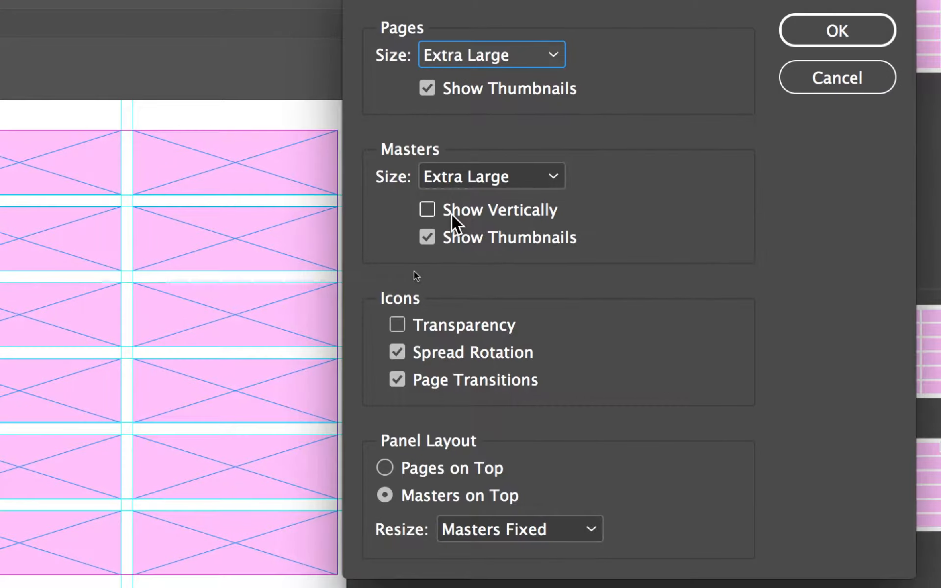
key("alt")
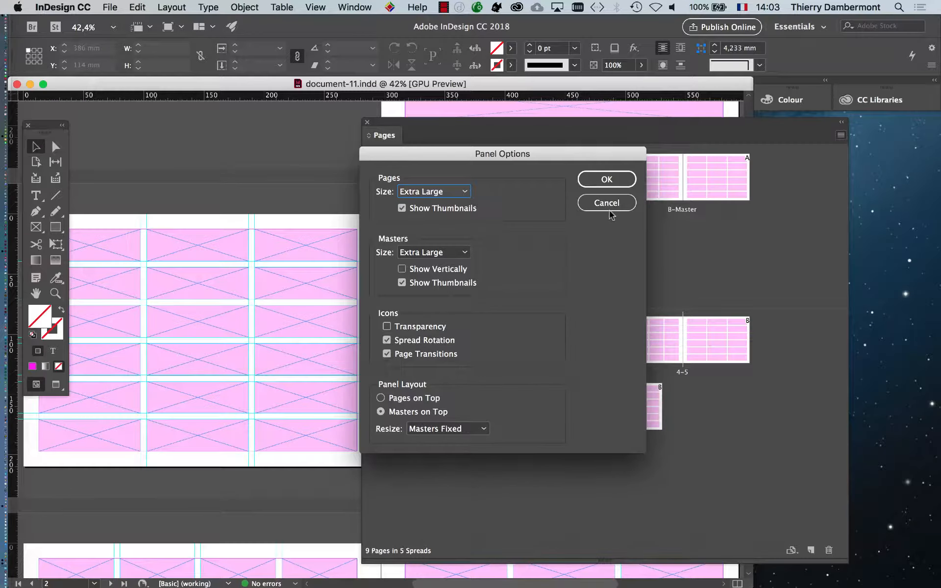
left_click(610, 207)
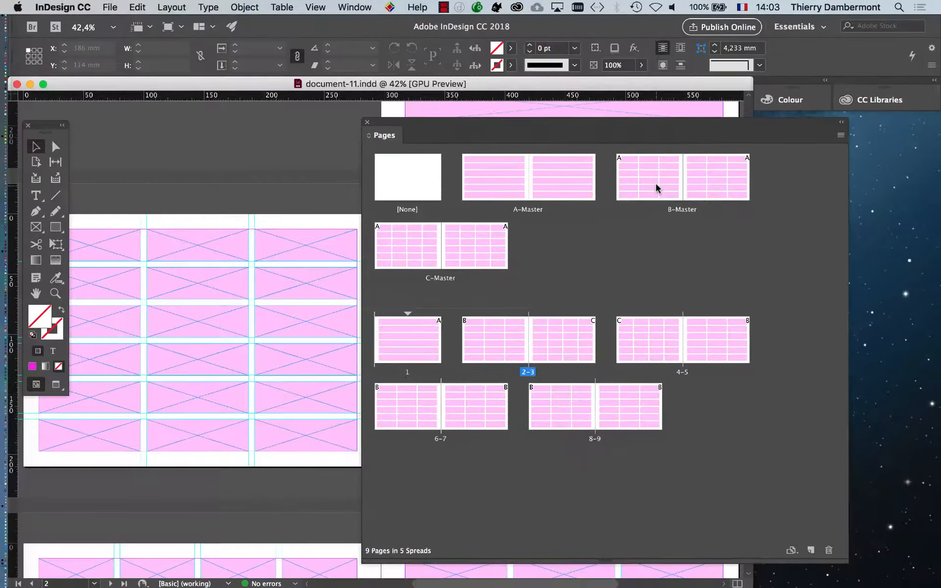
Move and widen the Pages panel so each section fits in one row, and shorten its masters area.
left_click_drag(444, 116, 249, 95)
left_click_drag(652, 492, 896, 401)
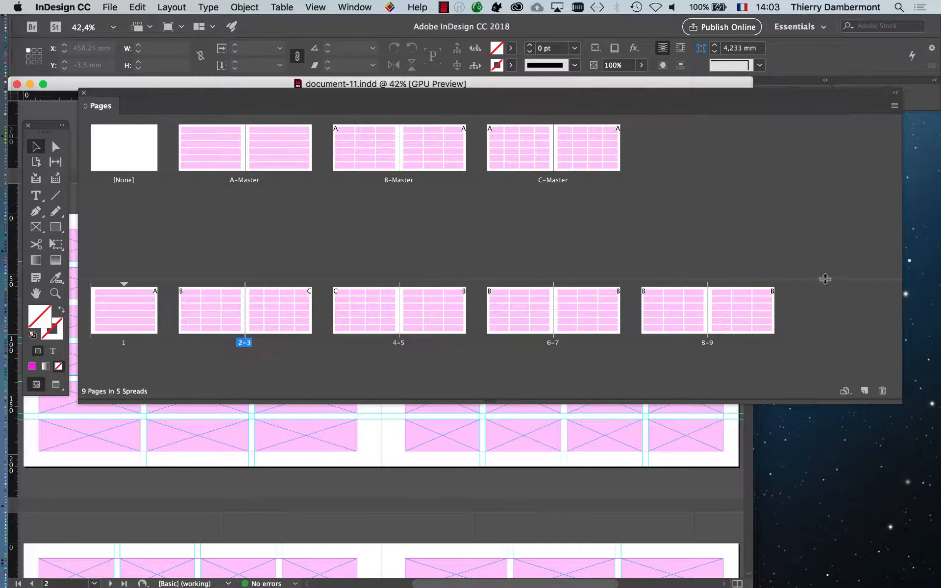
left_click_drag(825, 279, 822, 208)
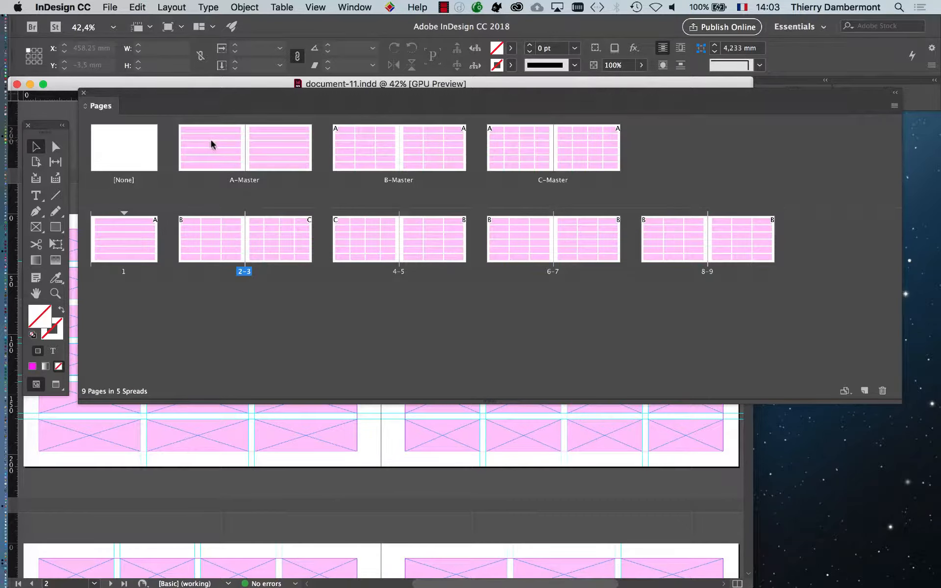
Switch to Finder to close the InDesign SESSION 2 window and look at the display options, returning to the InDesign document.
key("super+Tab")
key("super+Tab")
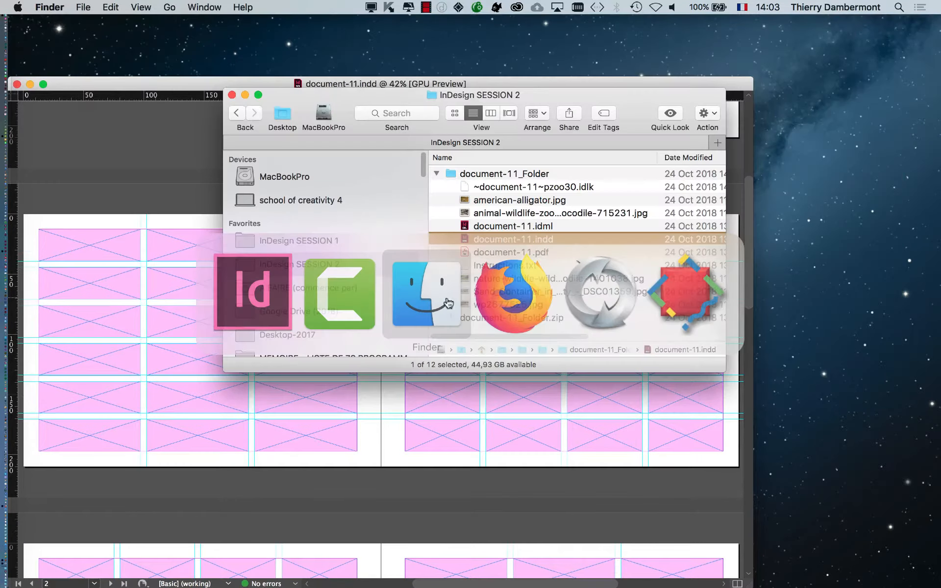
left_click(232, 95)
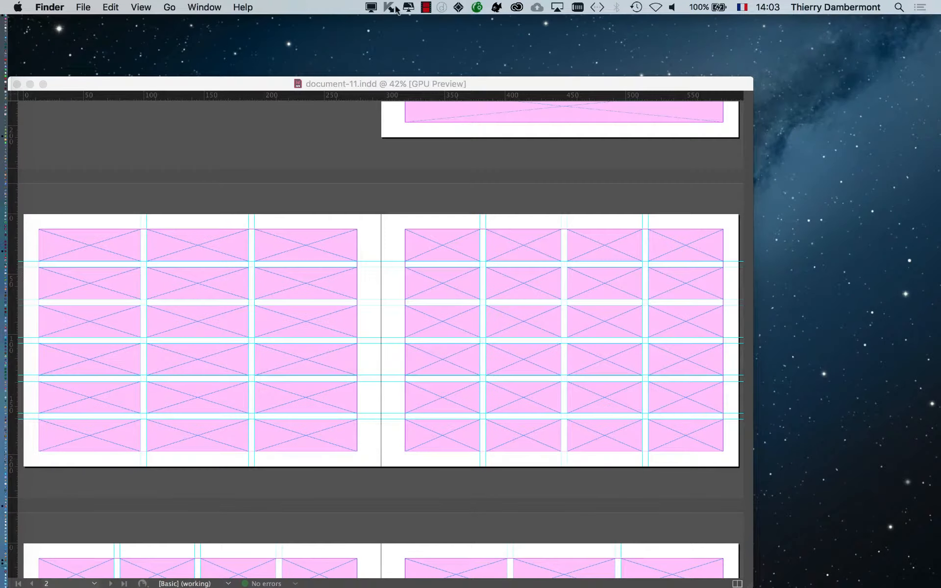
left_click(370, 7)
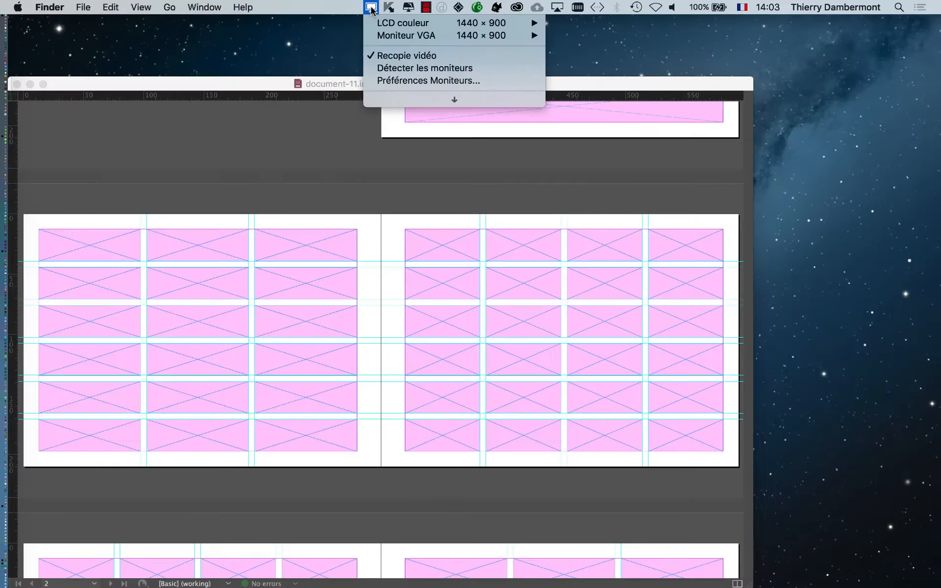
left_click(328, 87)
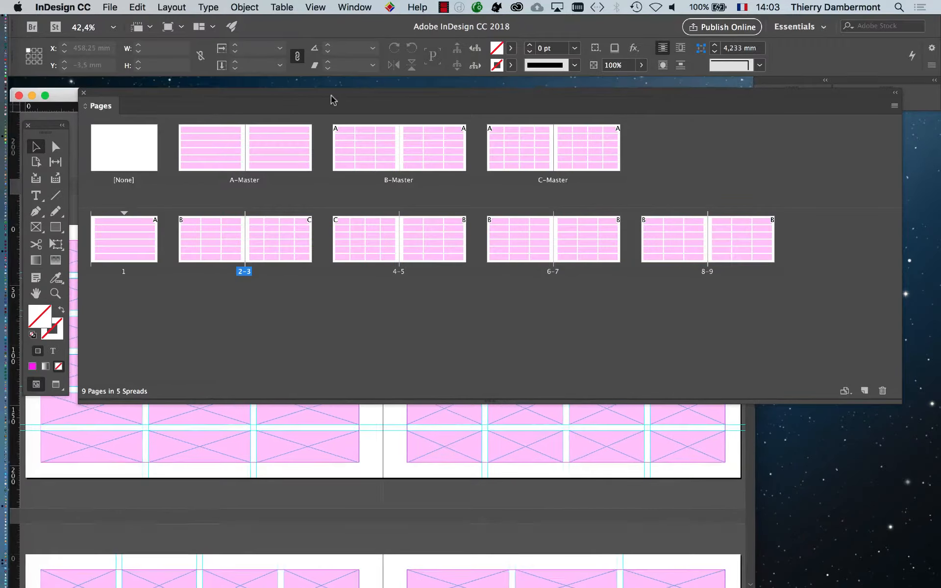
Move the Pages panel further down over the document and reduce its height.
left_click_drag(328, 102, 316, 152)
left_click_drag(924, 455, 873, 398)
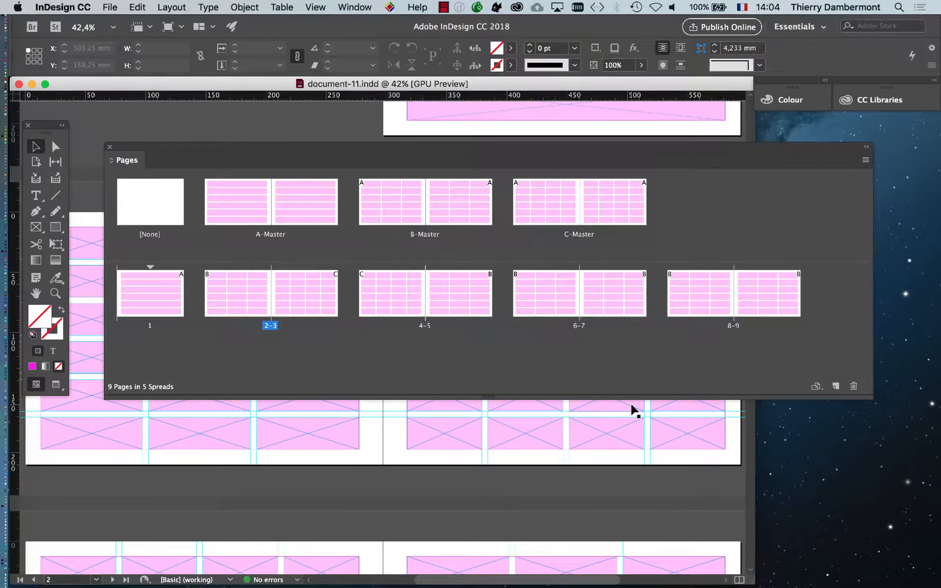
Hide and show the floating panels several times while keeping the Tools and Control panels on screen.
key("Tab")
key("Tab")
key("Tab")
key("Tab")
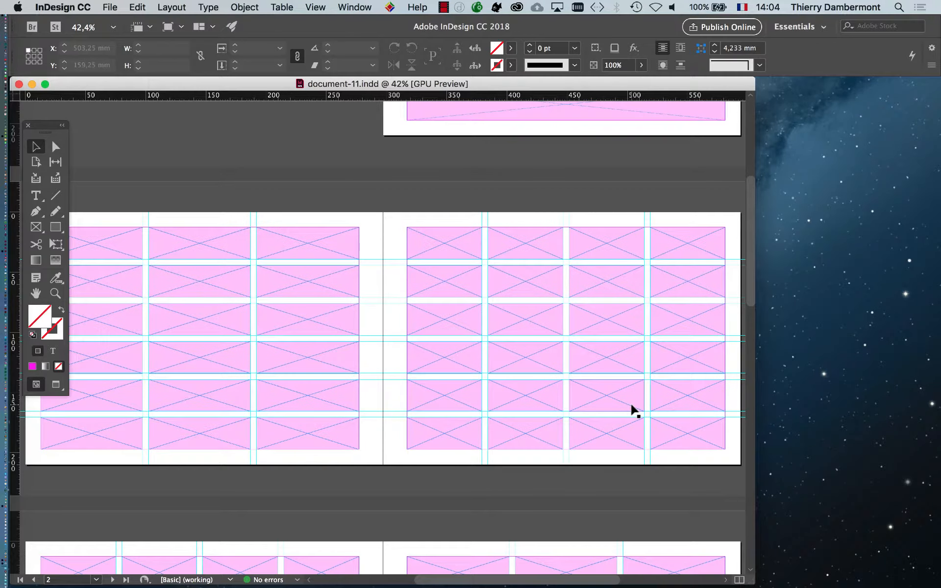
key("Tab")
key("Tab")
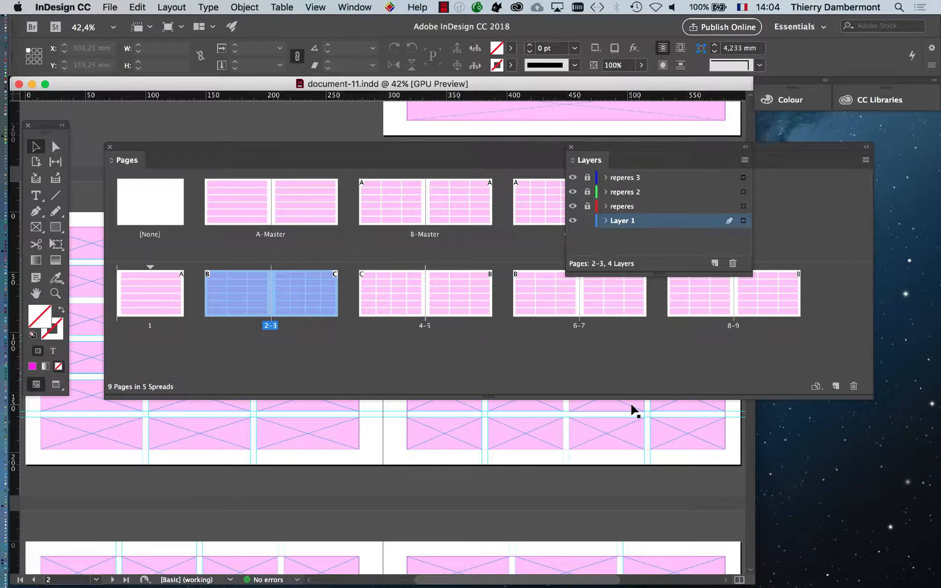
key("Tab")
key("Tab")
key("Tab")
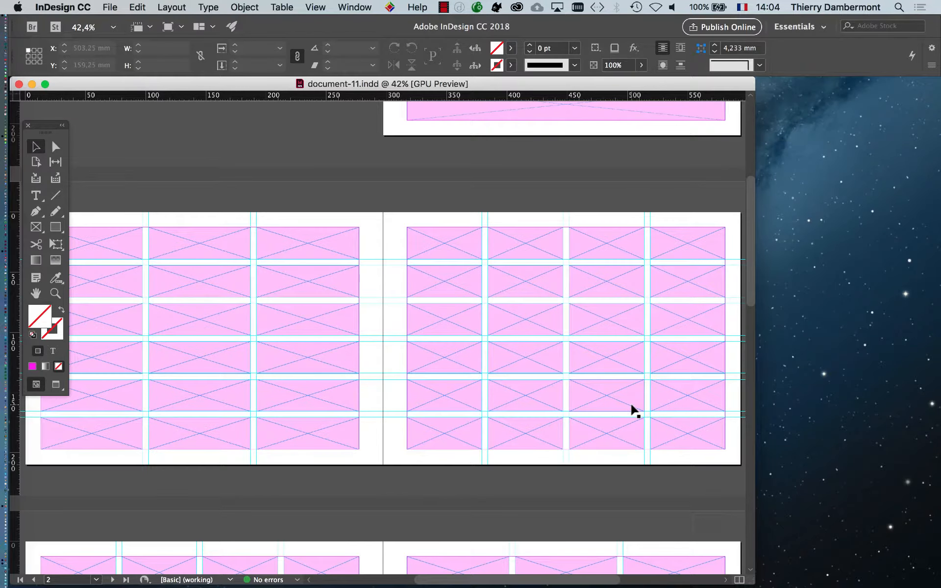
key("Tab")
key("Tab")
key("Tab")
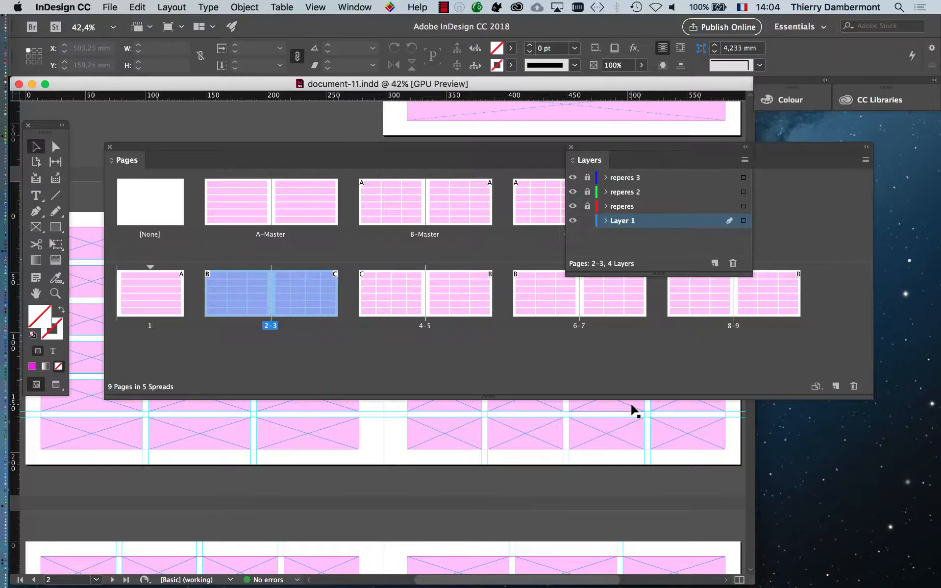
Hide and restore all panels, and compare this with hiding everything except the Tools and Control panels.
key("Tab")
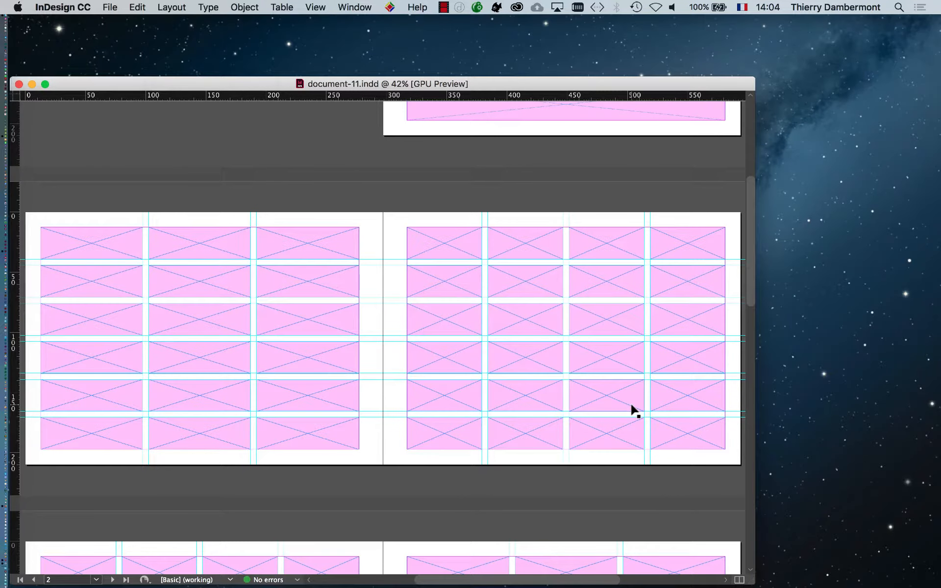
key("Tab")
key("shift+Tab")
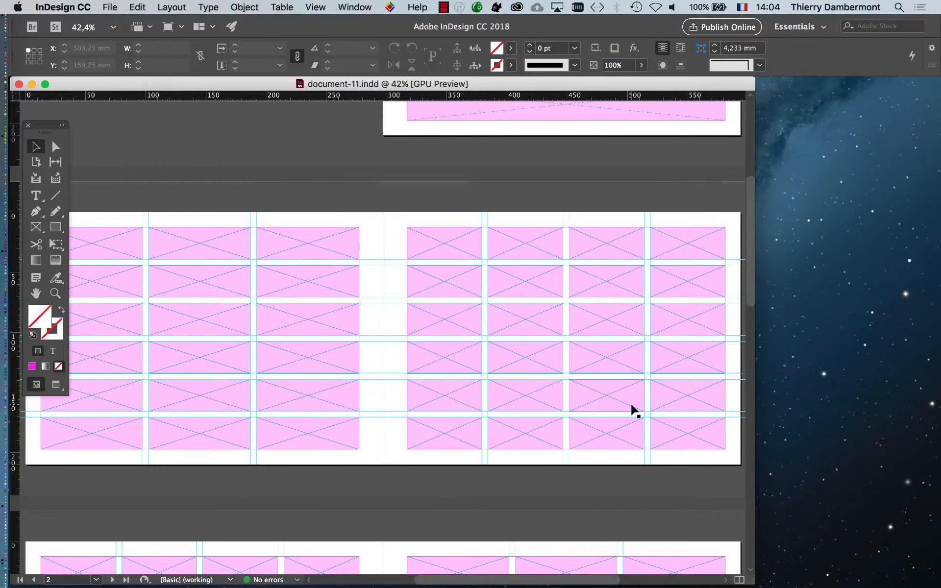
key("shift+Tab")
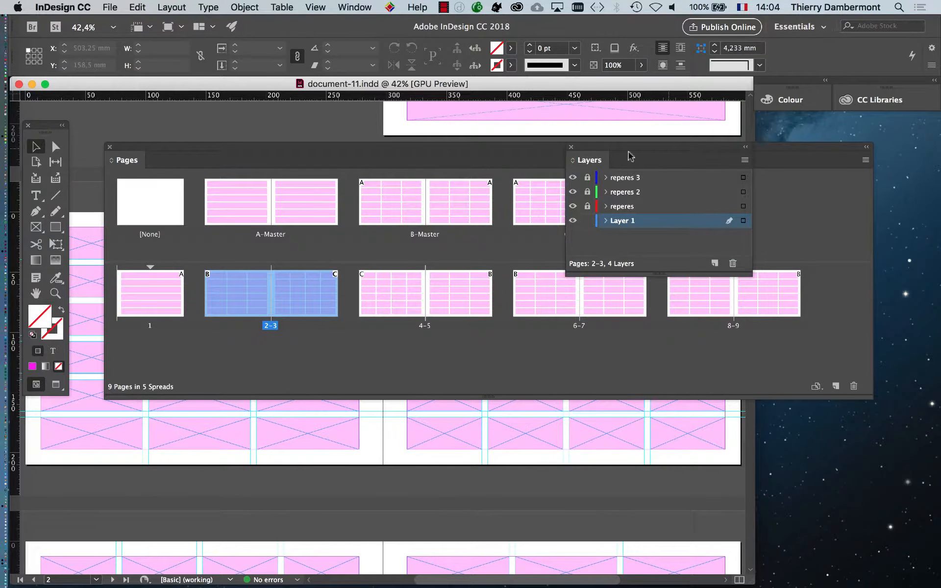
Close the Layers panel and shift the Pages panel slightly to clear the workspace.
key("F7")
left_click_drag(579, 151, 596, 148)
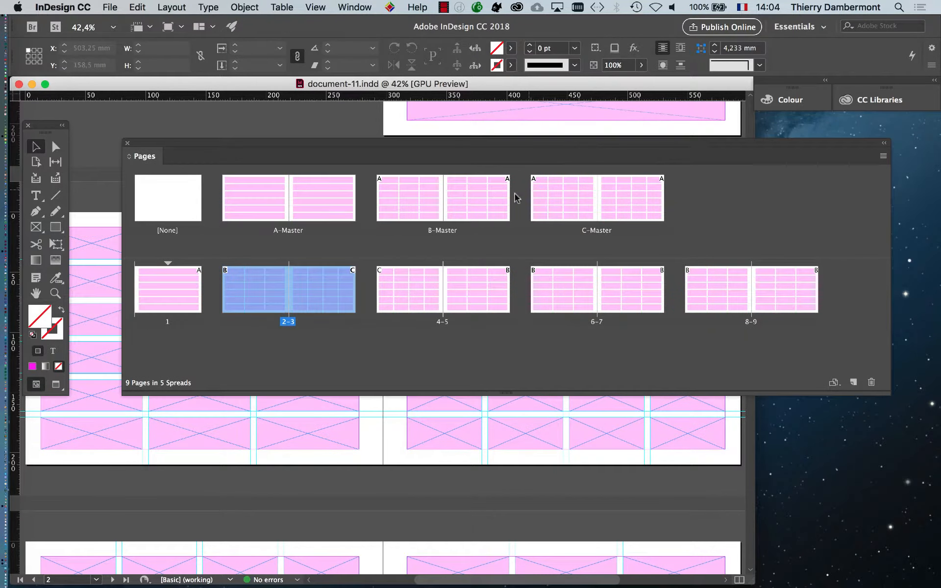
Review the Pages panel's thumbnail size options and its choices for viewing pages horizontally, vertically or by alternate layout.
left_click(883, 159)
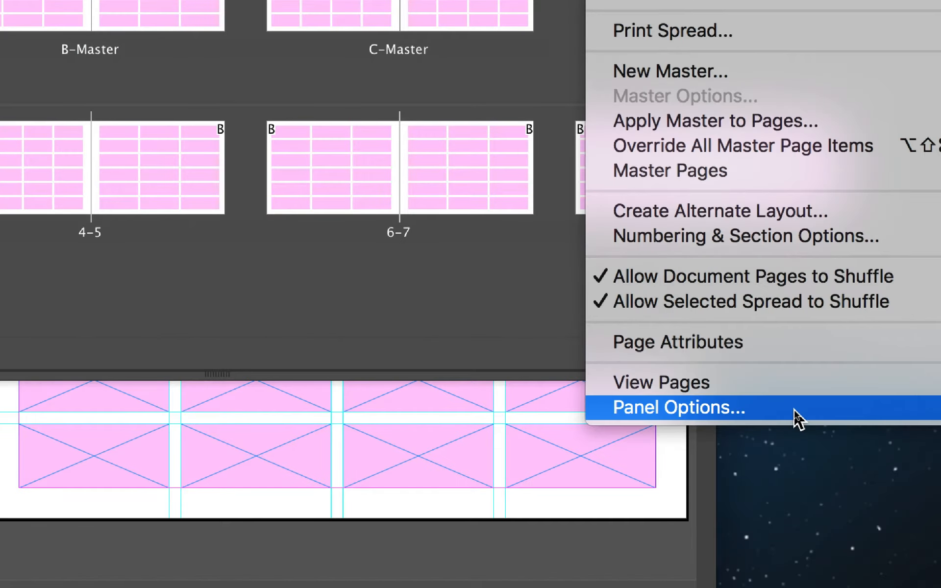
left_click(797, 412)
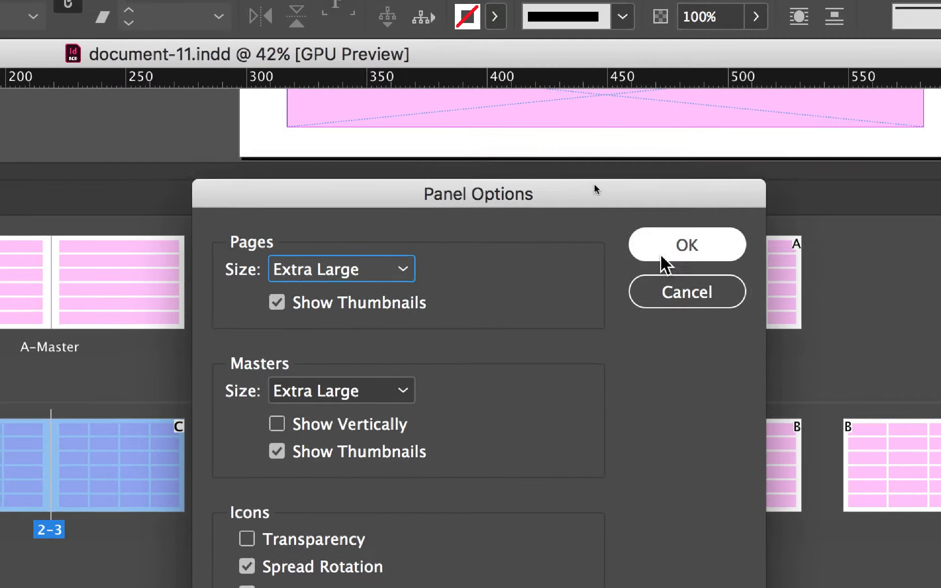
left_click(877, 133)
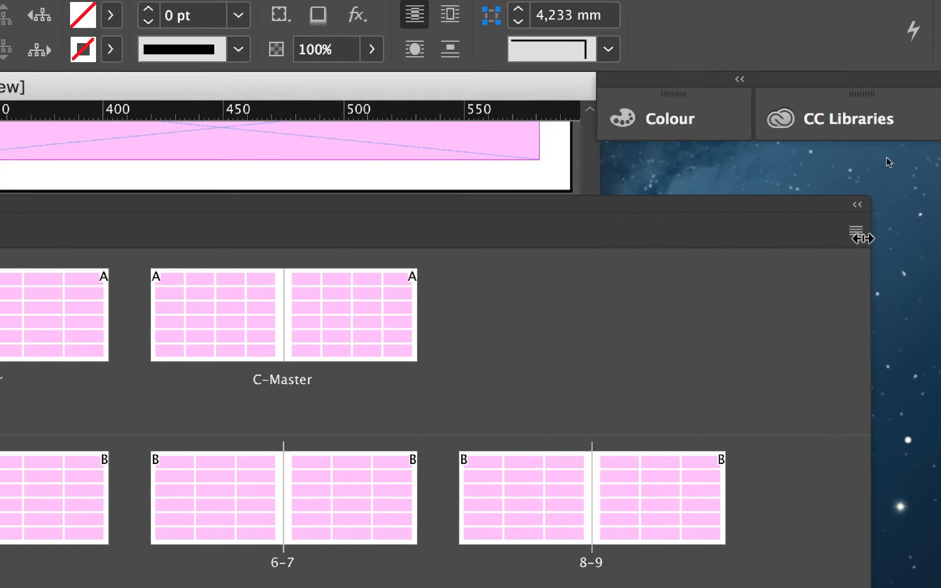
left_click(857, 233)
mouse_move(828, 387)
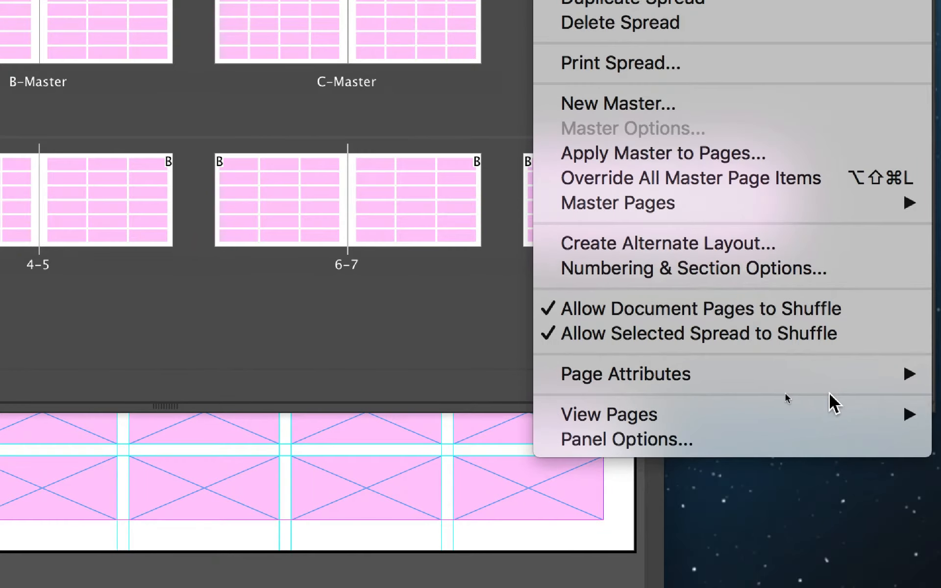
mouse_move(578, 419)
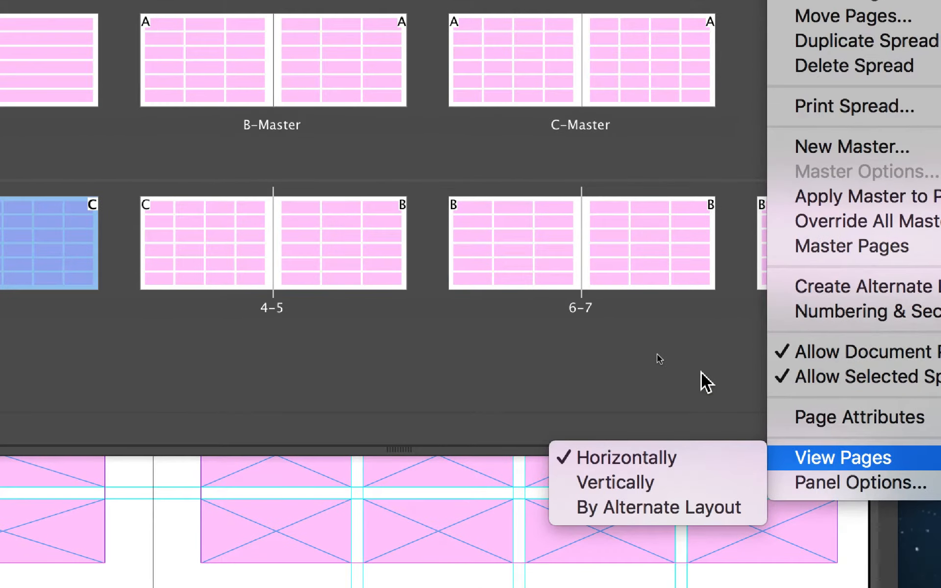
left_click(696, 315)
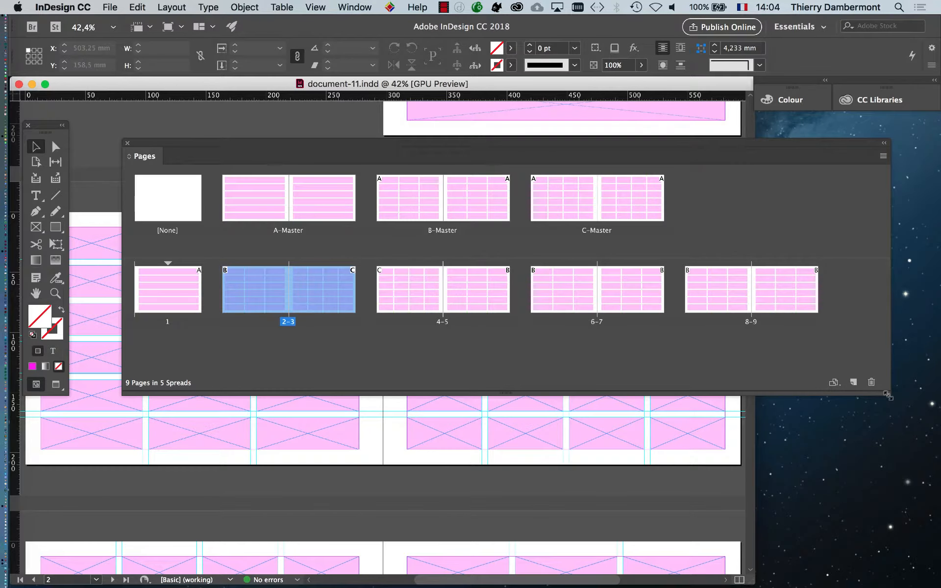
Try the Pages panel as a tall narrow column, move it up, and widen it back into a short horizontal strip.
left_click_drag(888, 395, 303, 573)
left_click_drag(181, 138, 168, 66)
left_click_drag(261, 493, 887, 298)
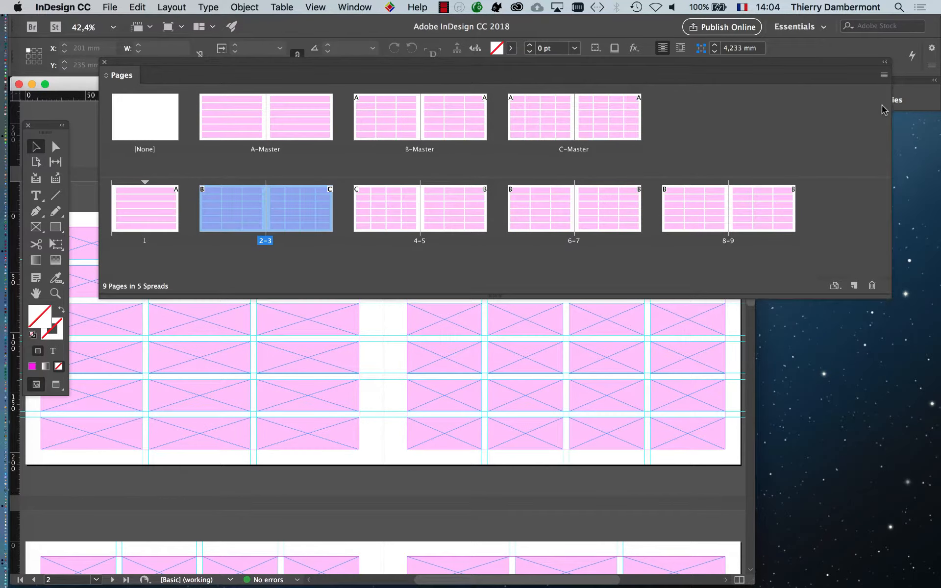
Set the thumbnail size of both the masters and the document pages to Large in the Pages panel options.
left_click(884, 76)
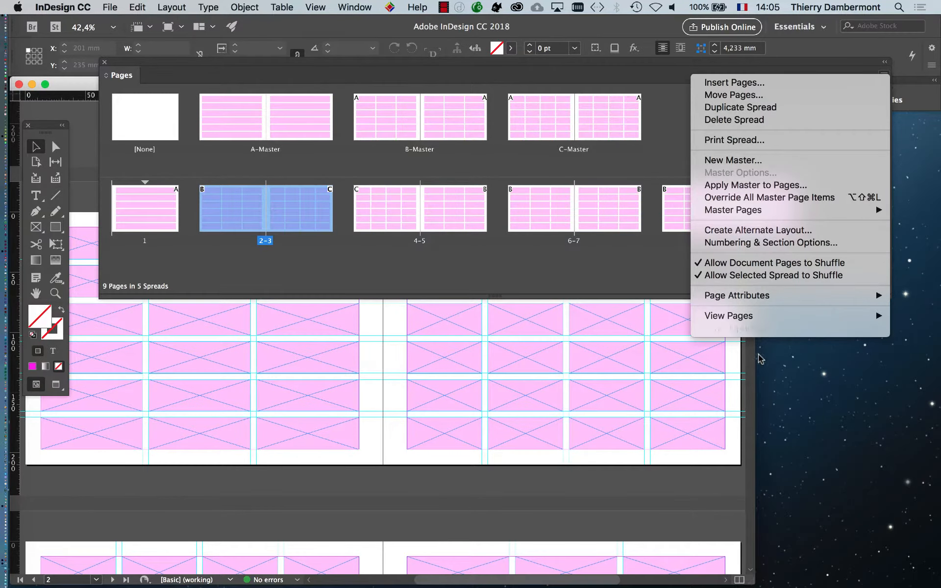
left_click(761, 330)
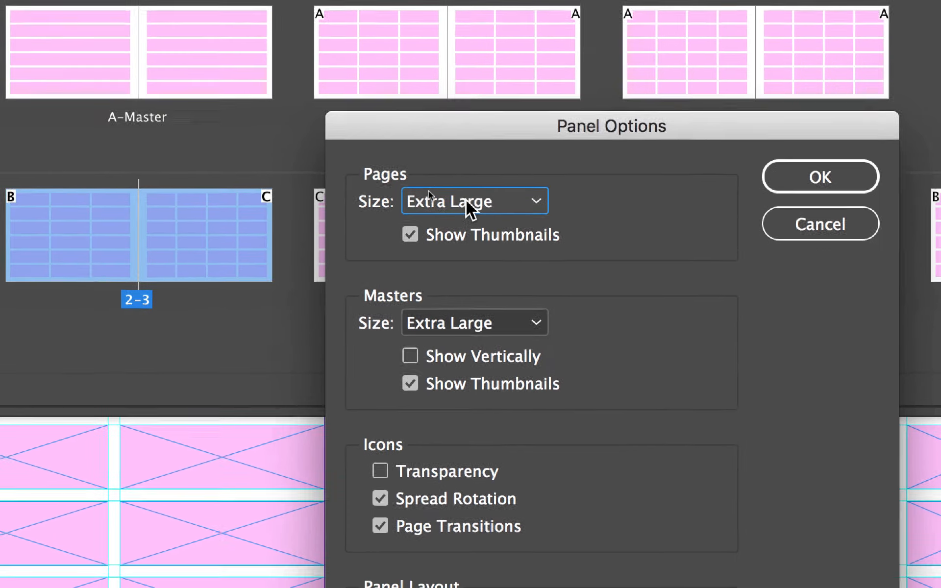
left_click(465, 201)
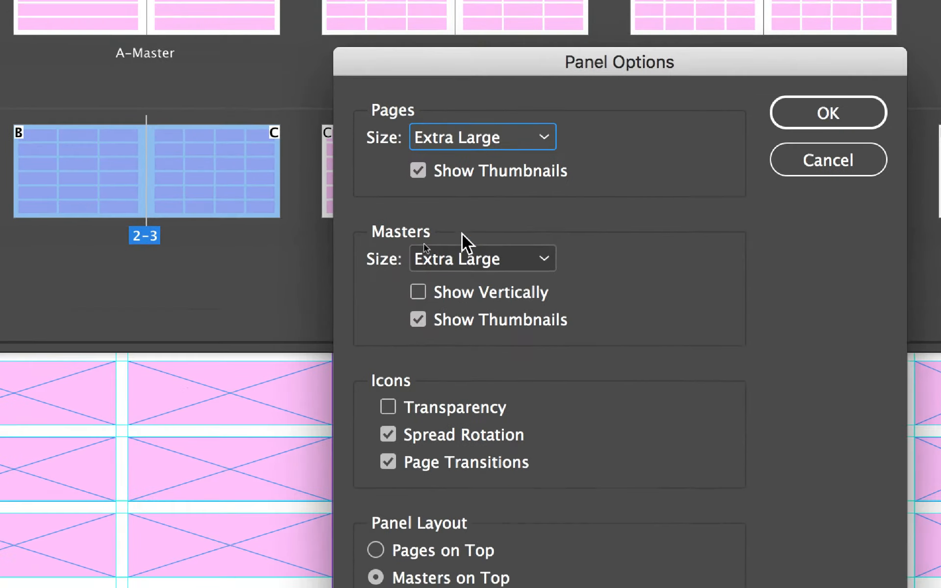
left_click(457, 321)
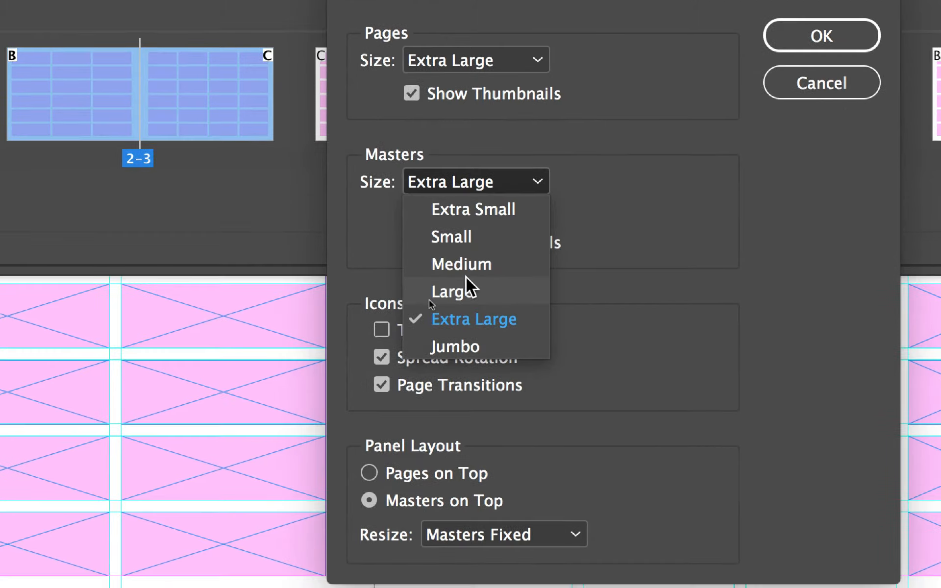
left_click(469, 343)
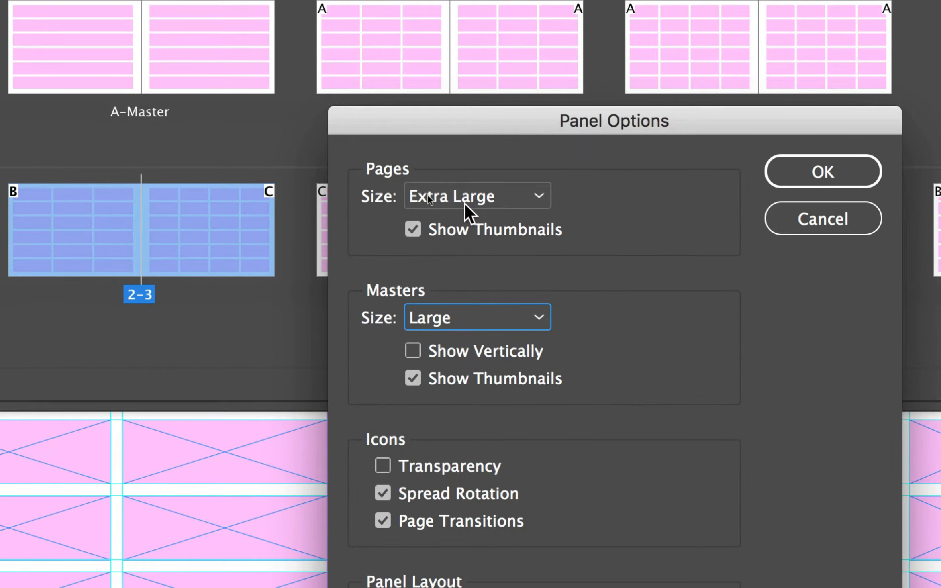
left_click(466, 201)
left_click(477, 296)
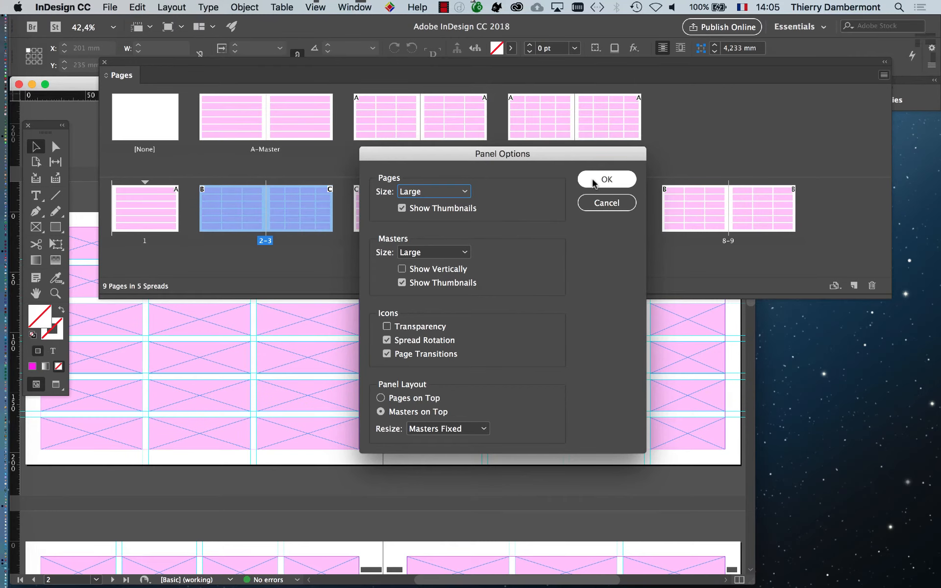
left_click(595, 180)
Shrink the Pages panel to fit its thumbnails and place it over the right-hand page of spread 2-3.
left_click_drag(888, 297, 698, 278)
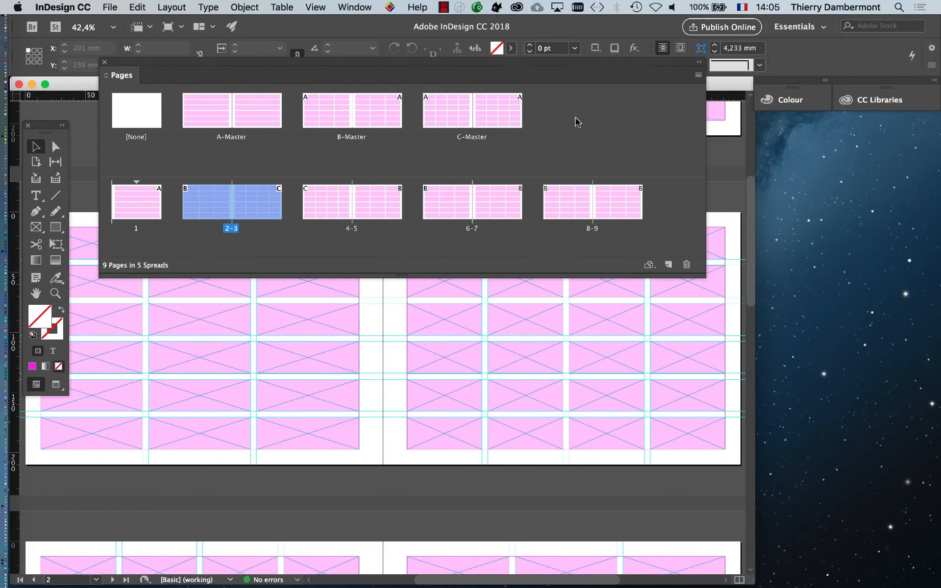
left_click_drag(529, 64, 740, 136)
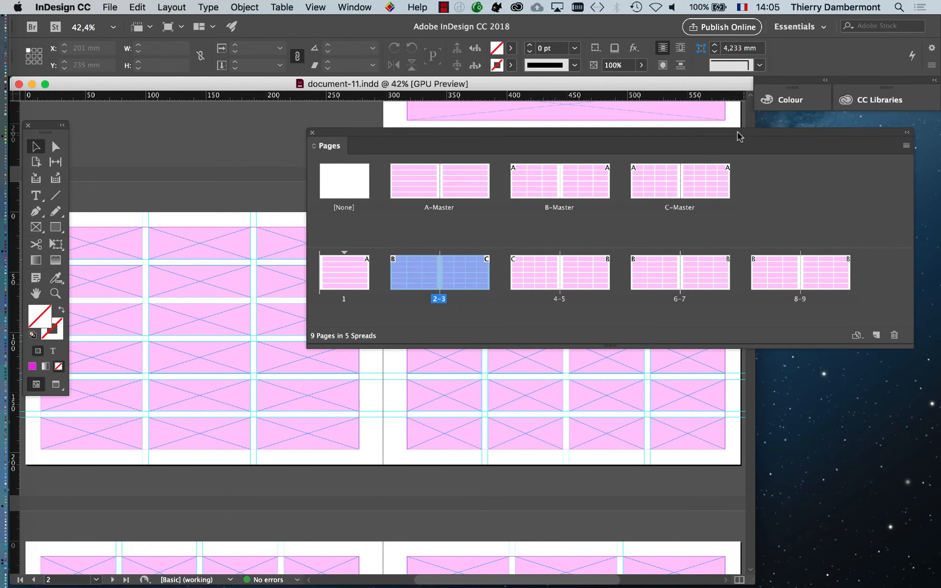